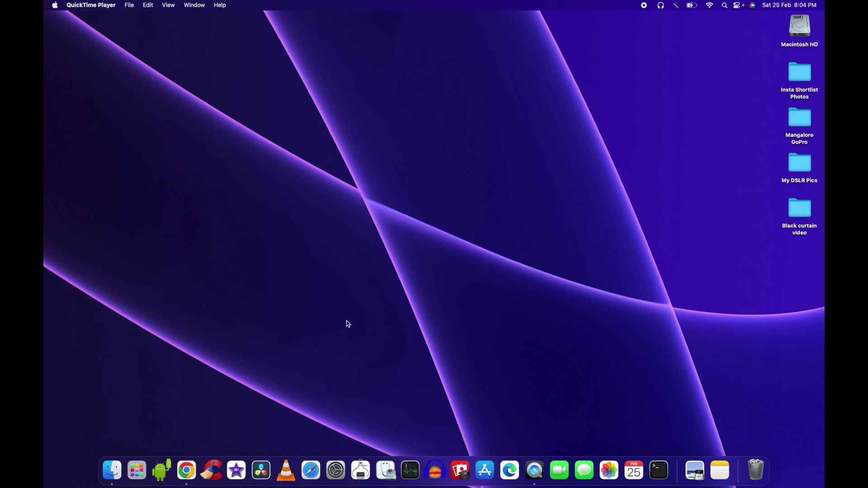
From the Web Store listing, open chatgpt4google.com in a second tab and view it
click(191, 472)
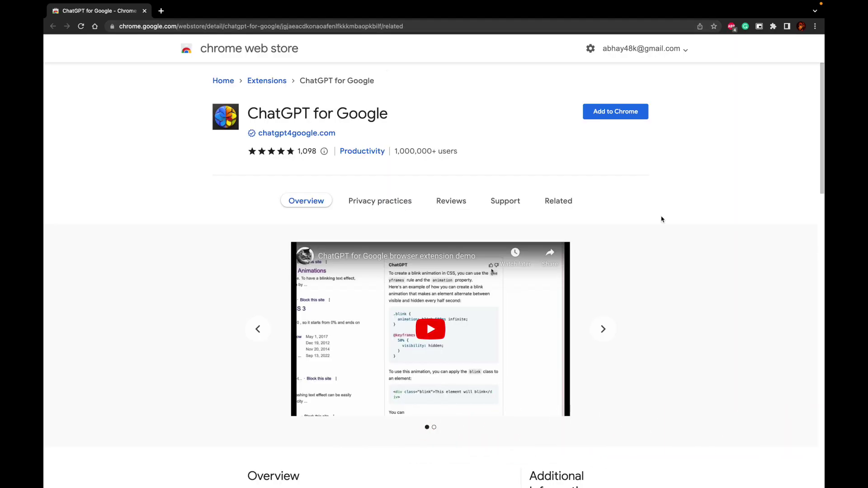
super+click(289, 134)
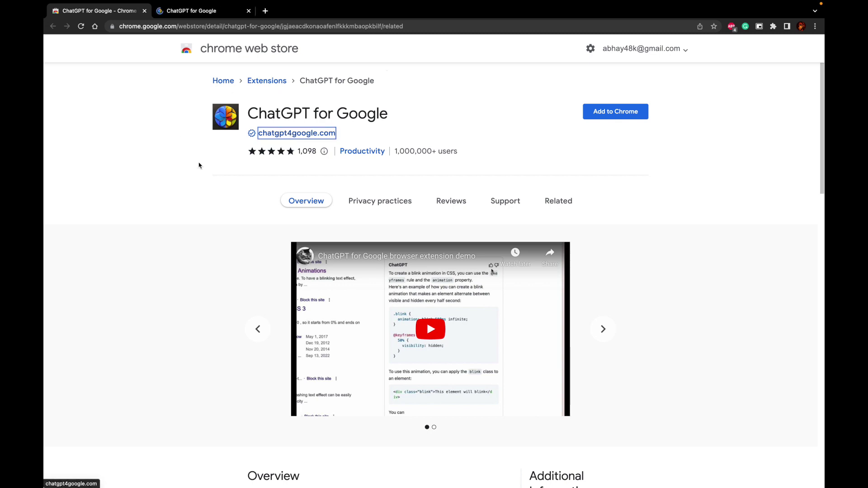
click(216, 10)
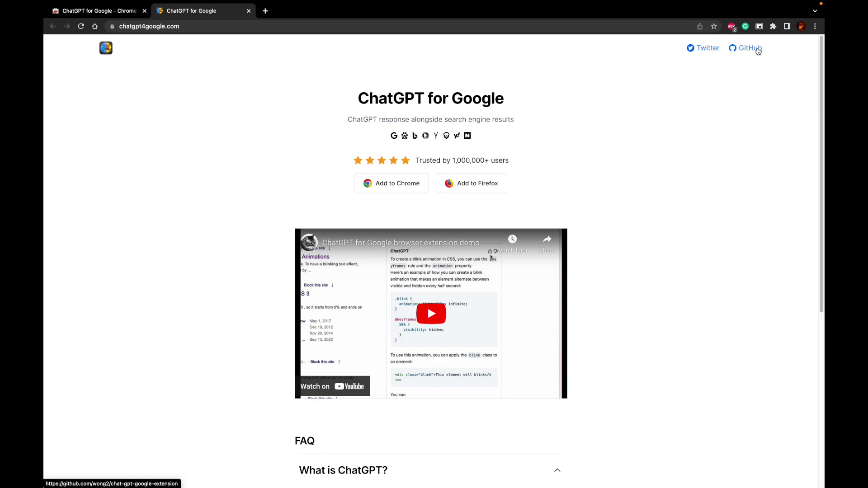
Back on the Web Store listing, scroll to Additional Information and check the 2.67MiB size
click(123, 14)
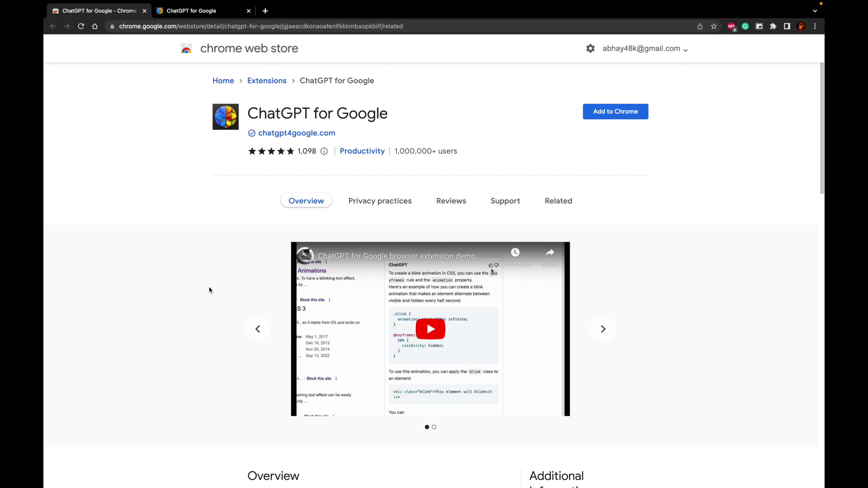
mouse_move(325, 153)
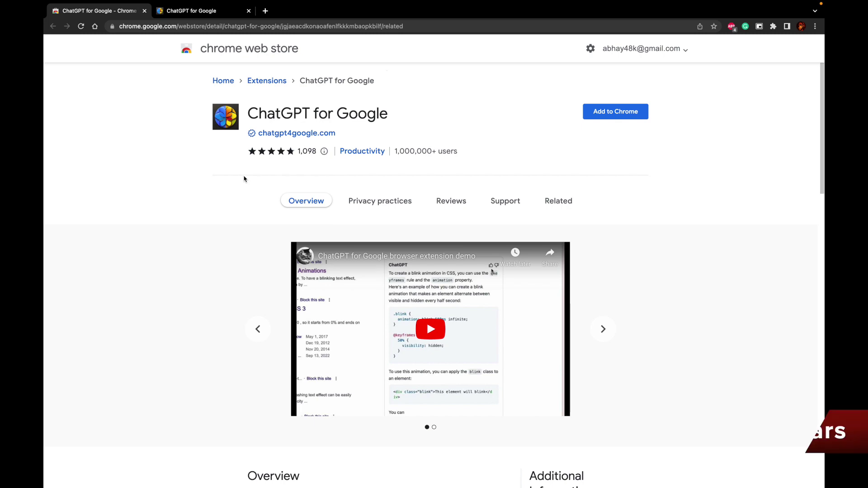
scroll(244, 179, down, 7)
scroll(244, 179, up, 7)
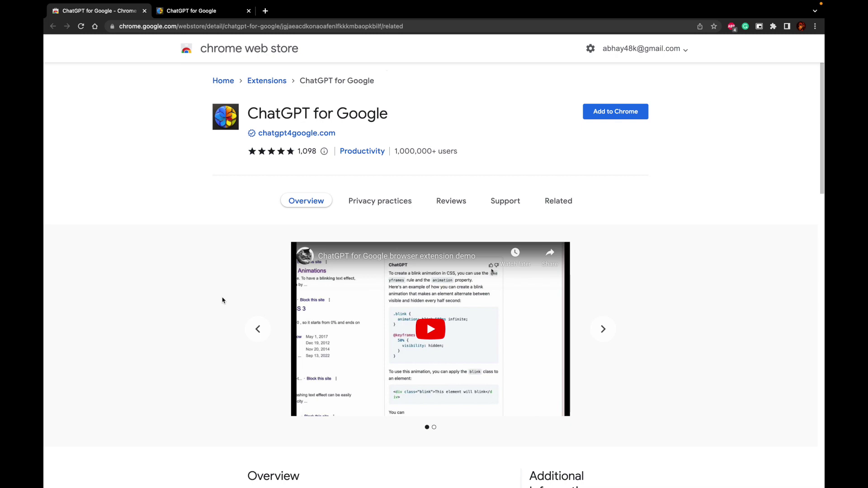
scroll(223, 299, down, 7)
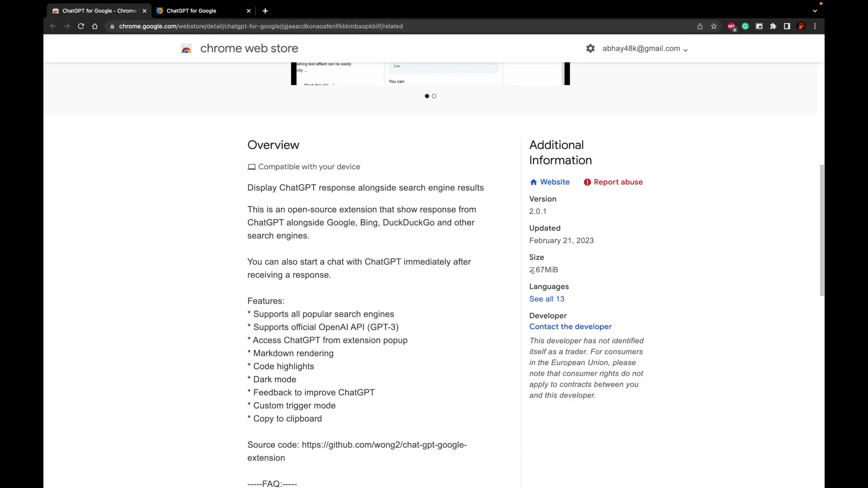
drag(534, 272, 561, 272)
click(569, 259)
Check the February 21, 2023 update date, then bring up the Add to Chrome confirmation
double_click(567, 241)
click(567, 240)
click(566, 240)
drag(563, 241, 599, 241)
click(602, 263)
scroll(648, 269, up, 10)
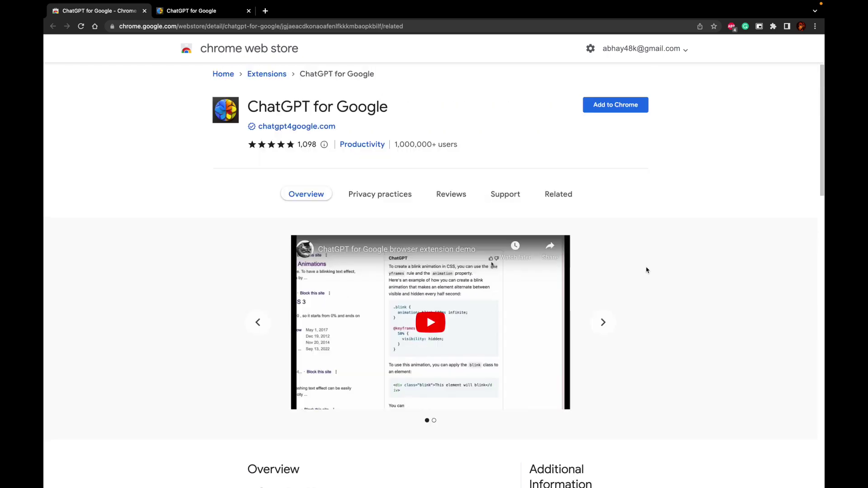
click(619, 116)
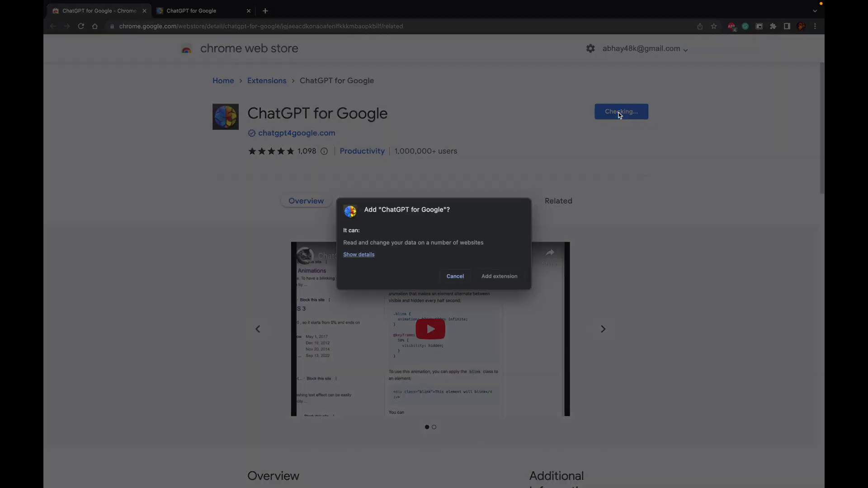
Confirm adding the extension, dismiss the added notice, and open a fresh new tab
click(512, 278)
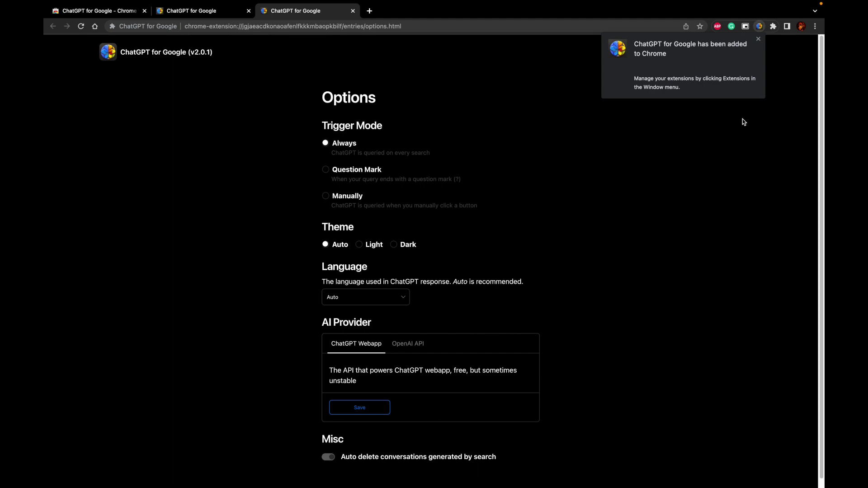
click(760, 40)
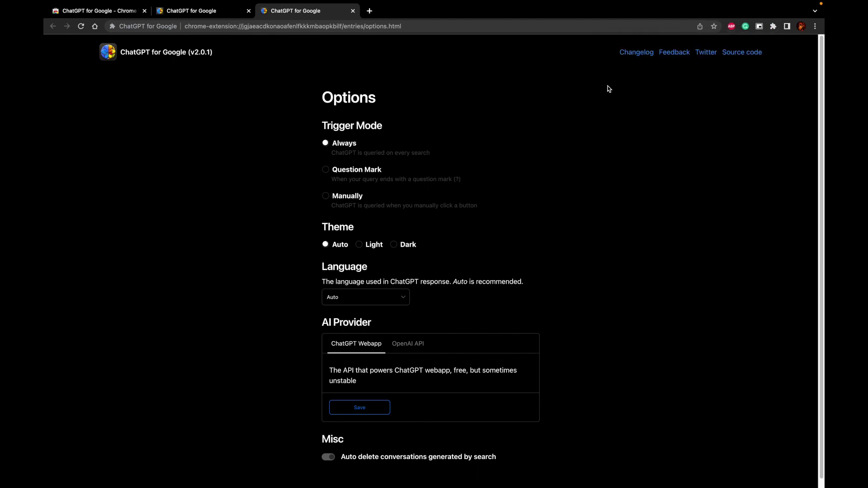
click(369, 11)
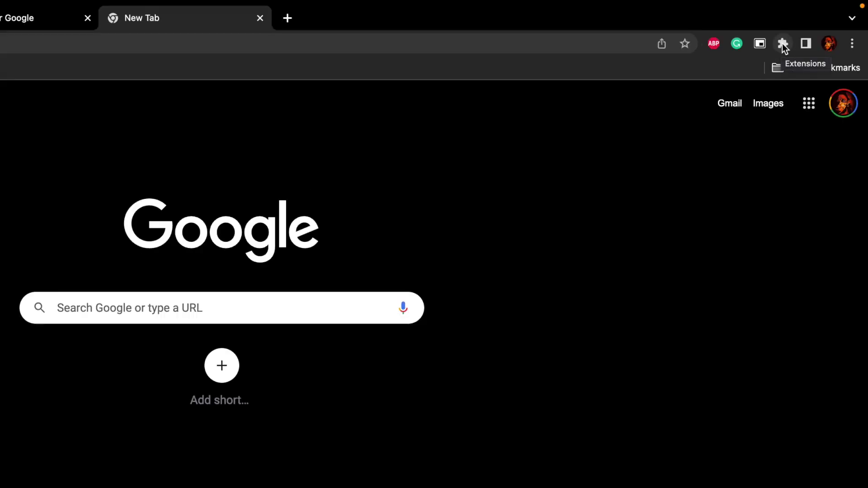
Pin ChatGPT for Google from the Extensions menu and return to its options page
click(782, 43)
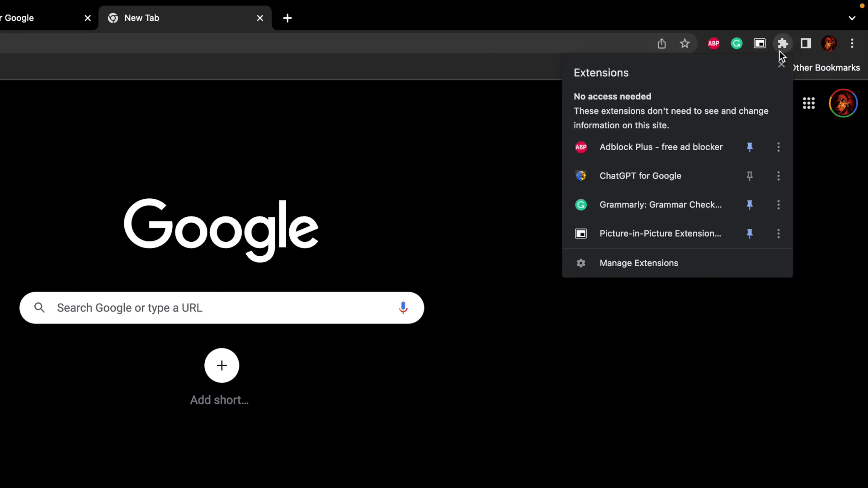
click(749, 176)
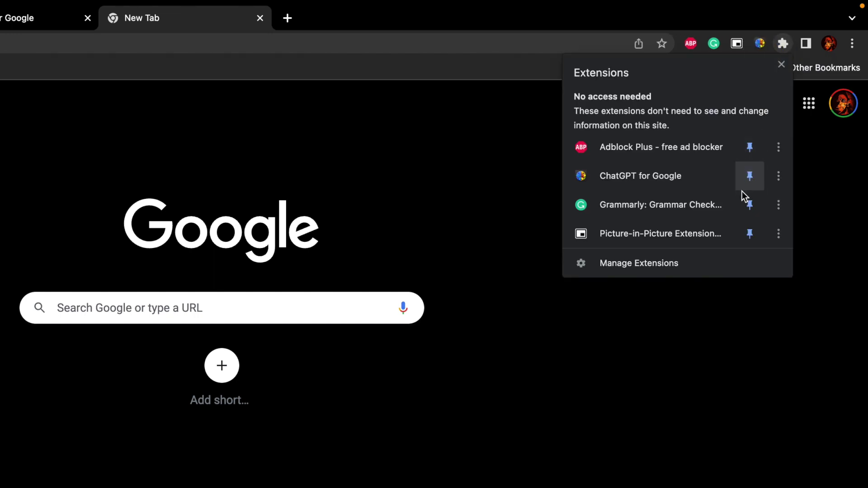
click(707, 407)
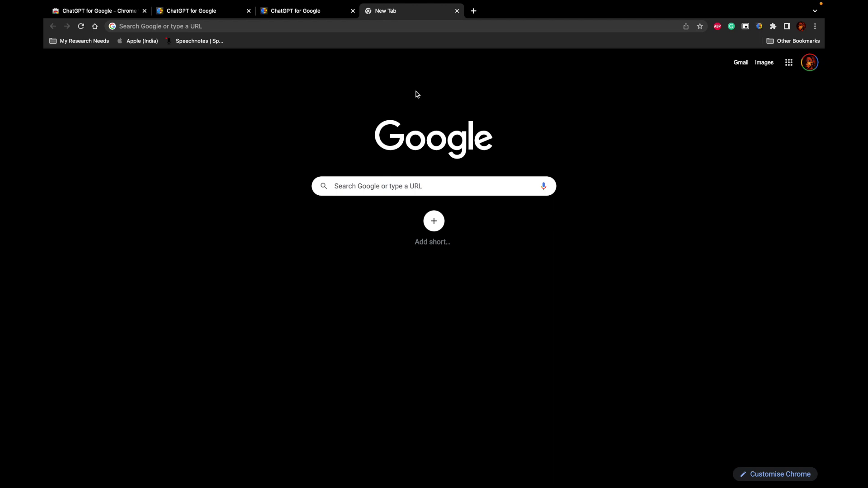
click(332, 13)
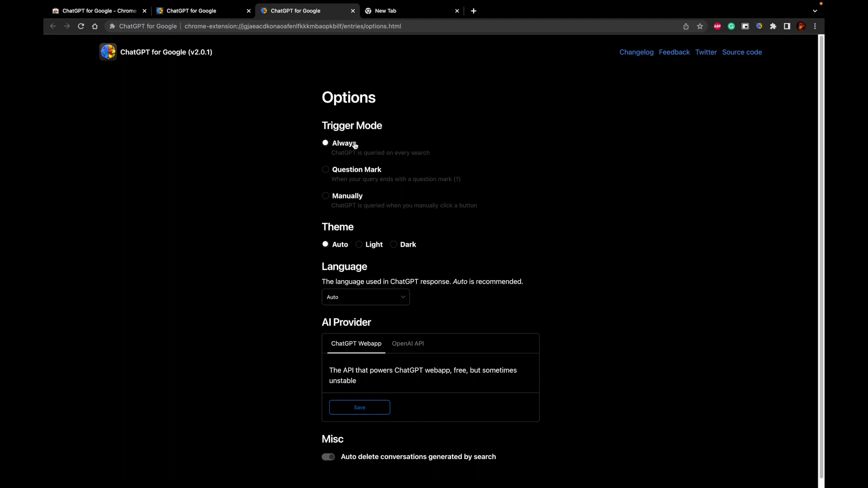
Set Trigger Mode to Manually and the theme to Dark
click(346, 196)
click(374, 245)
click(409, 245)
Peek at the OpenAI API provider, reselect ChatGPT Webapp, and close the extension tabs
scroll(361, 335, down, 1)
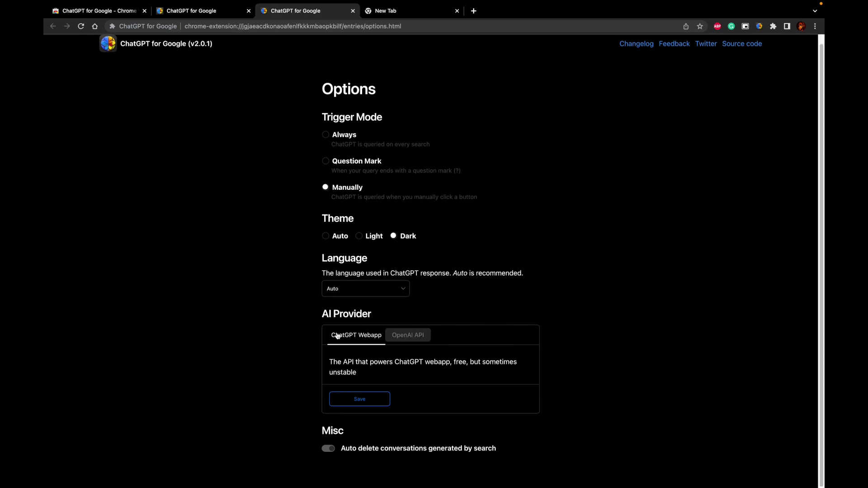
click(425, 336)
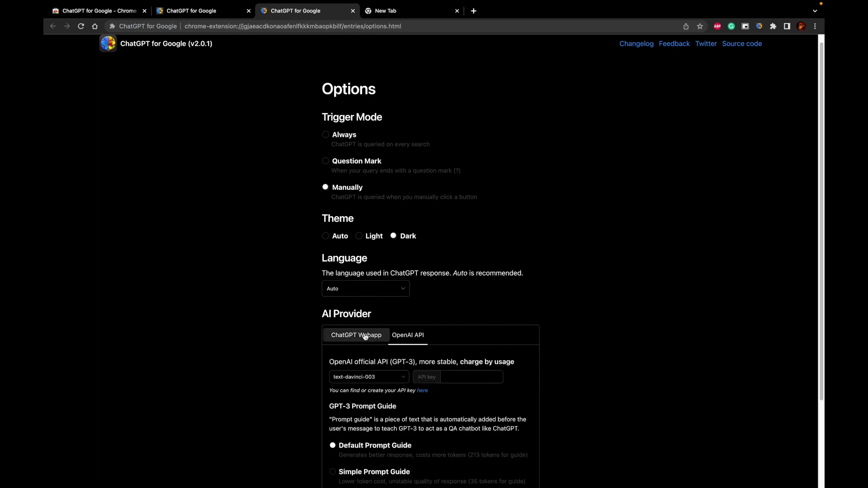
scroll(365, 335, down, 3)
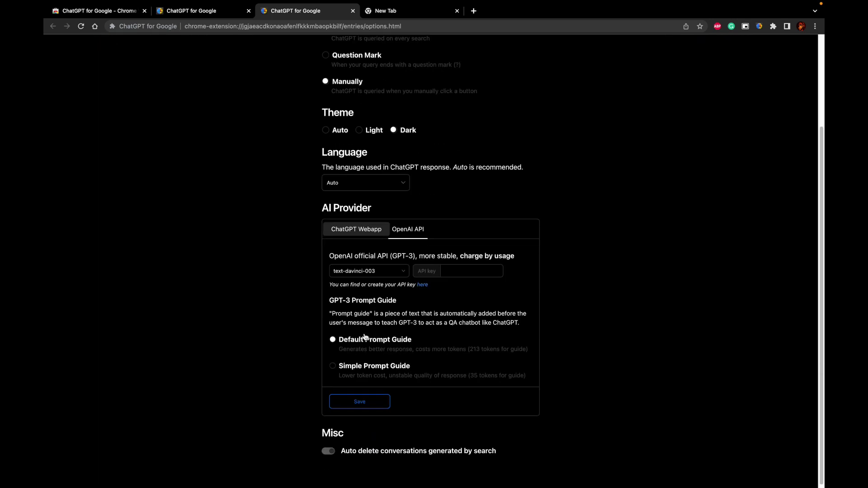
click(367, 229)
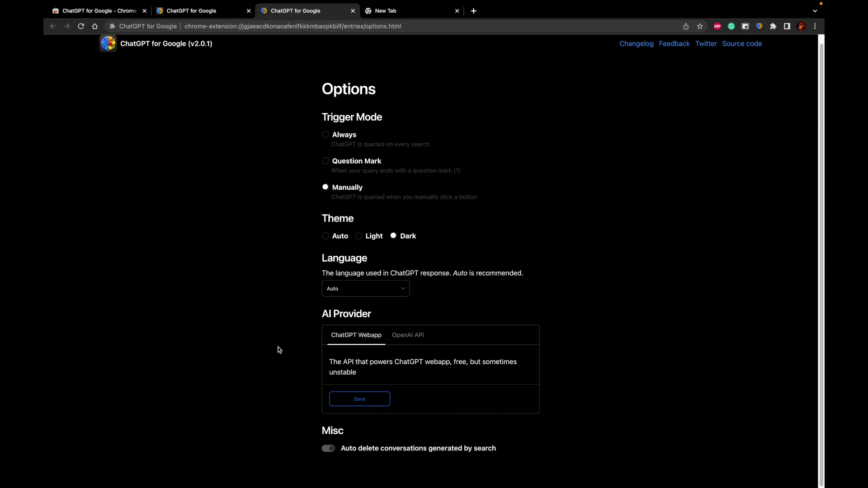
click(411, 16)
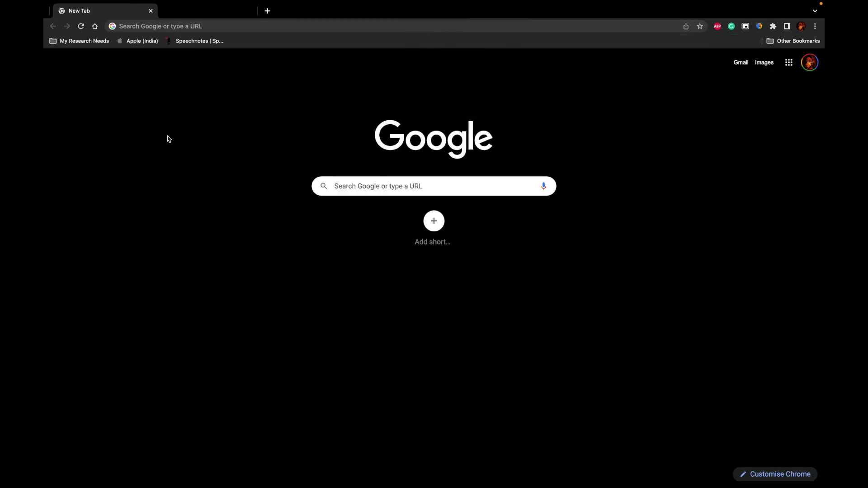
right_click(168, 136)
Reload the new tab, quit and relaunch Chrome, then search 'solar electricity installation india'
click(186, 173)
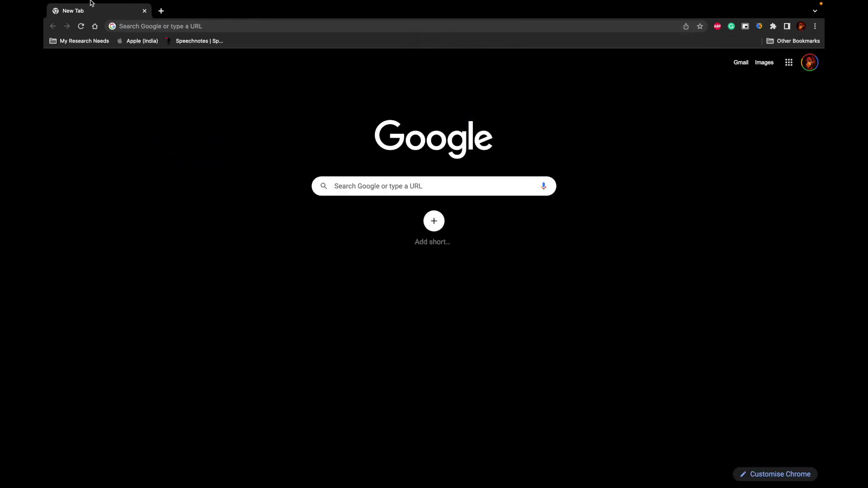
click(57, 20)
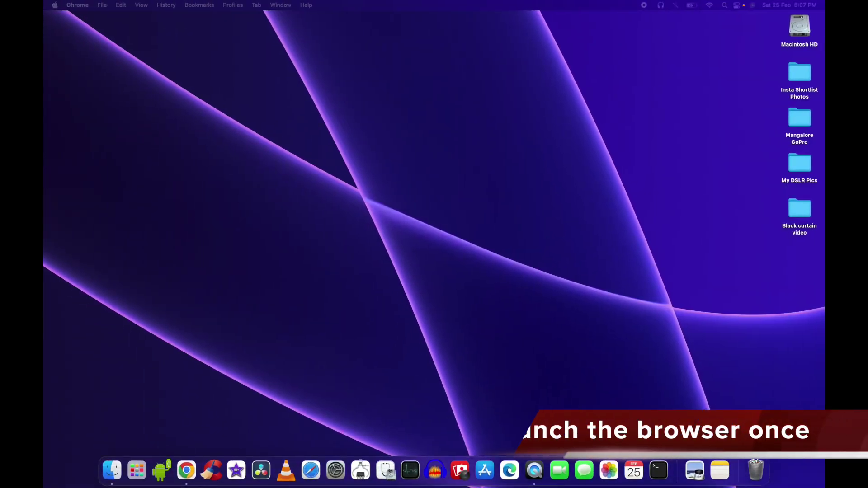
click(186, 470)
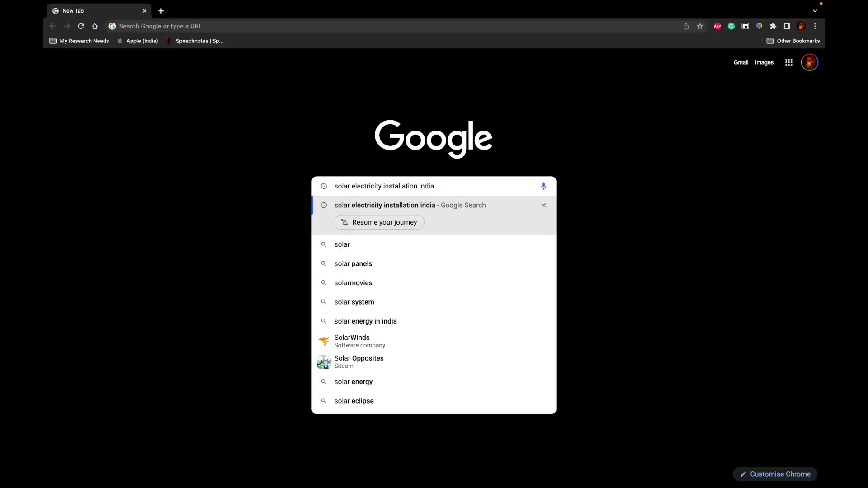
key(Return)
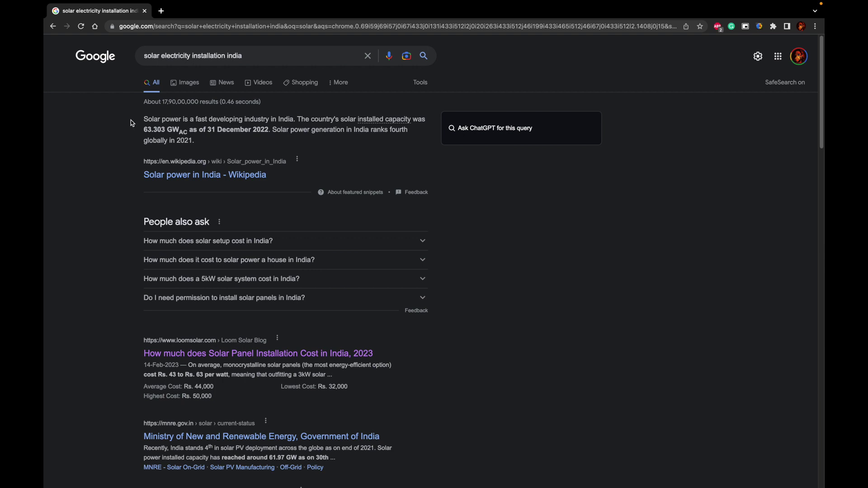
Open the Wikipedia result in the background and get ChatGPT's answer after logging in to OpenAI
middle_click(205, 174)
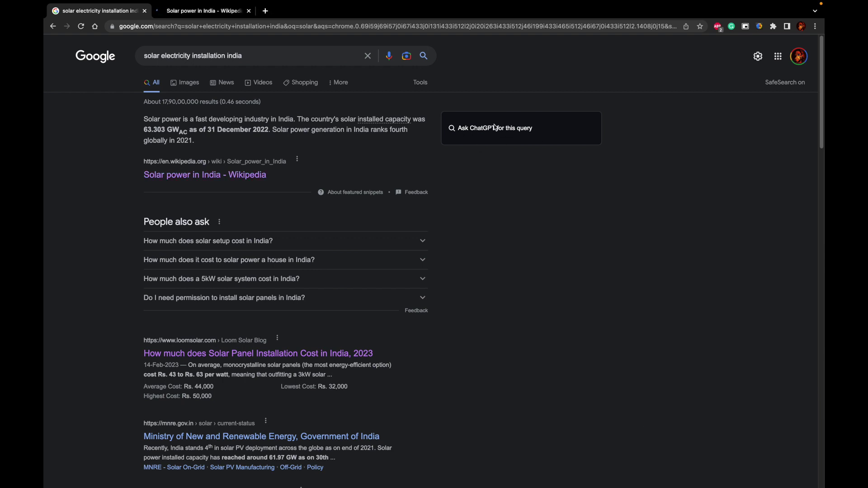
click(487, 129)
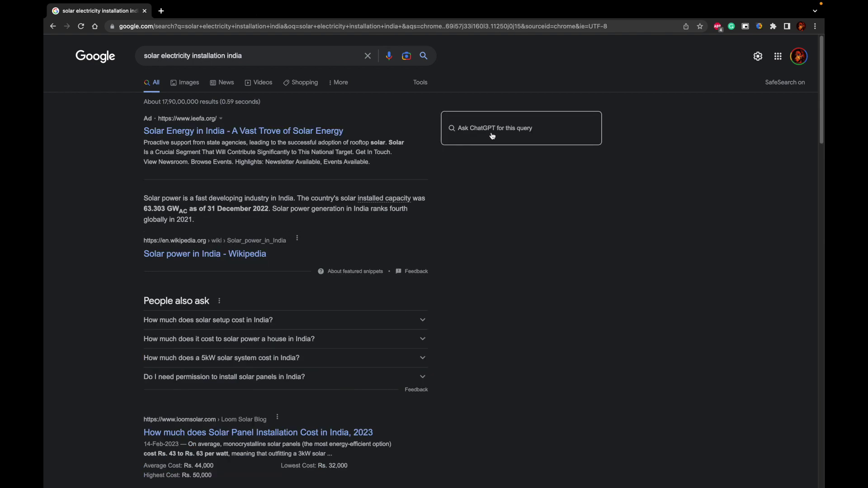
click(503, 131)
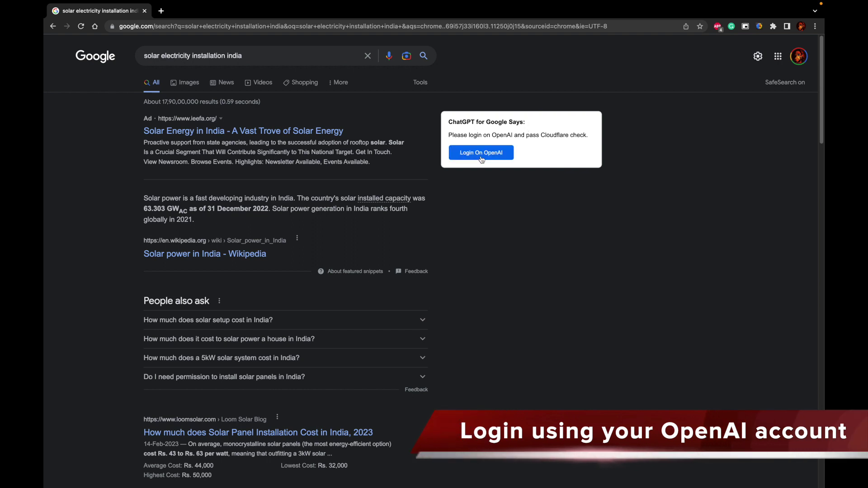
click(509, 153)
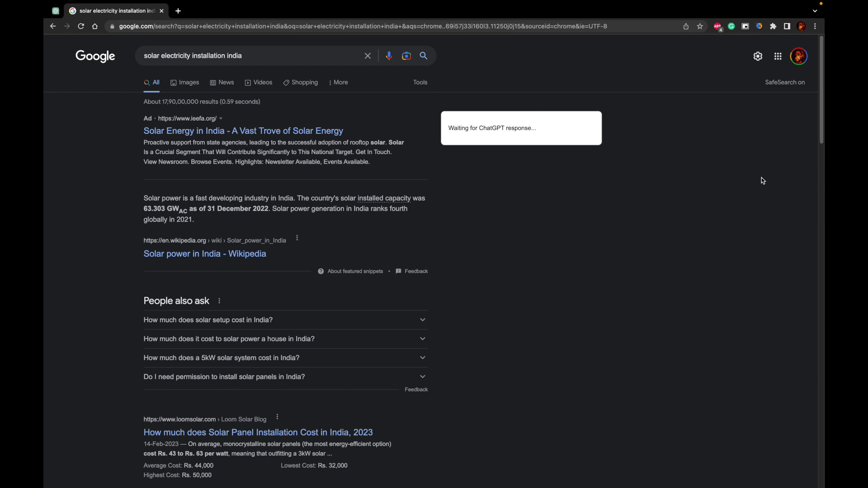
click(566, 126)
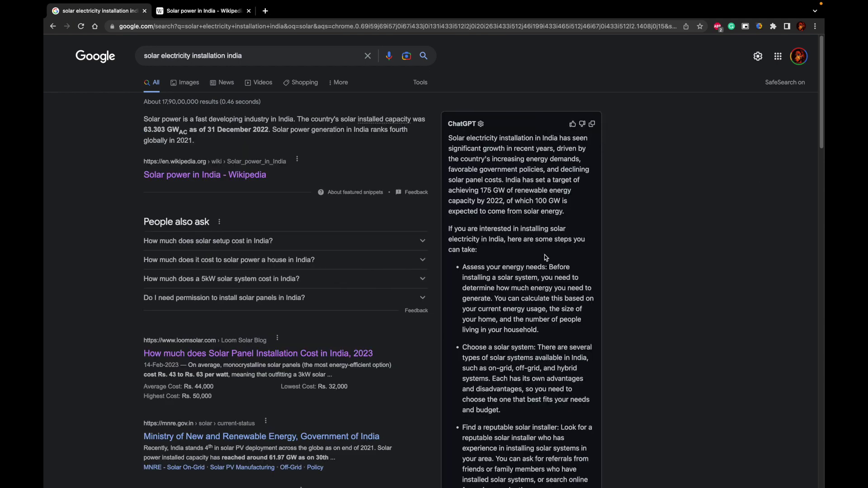
scroll(566, 198, down, 8)
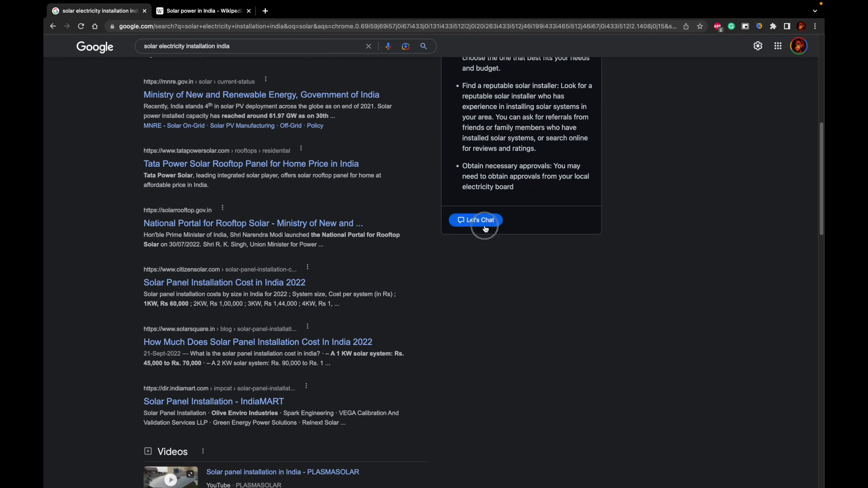
Ask ChatGPT 'what will it cost for solar electricity installation in Bangalore?' in a follow-up chat
click(485, 227)
scroll(566, 277, up, 8)
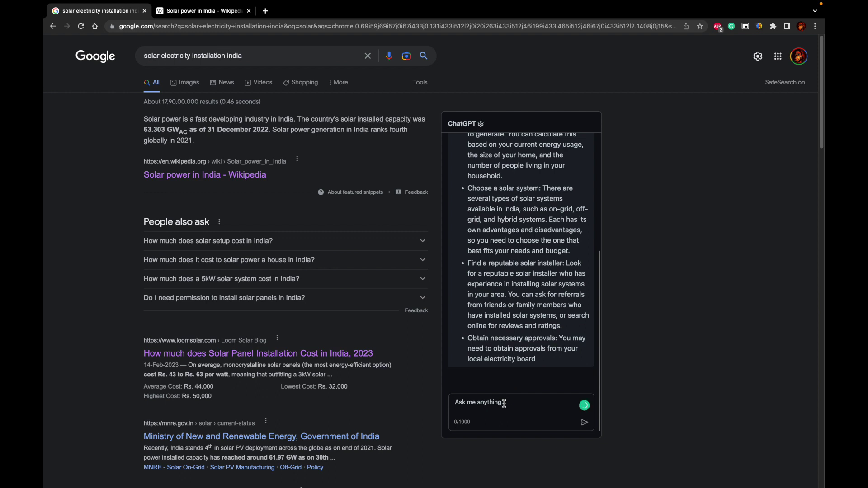
text(what will)
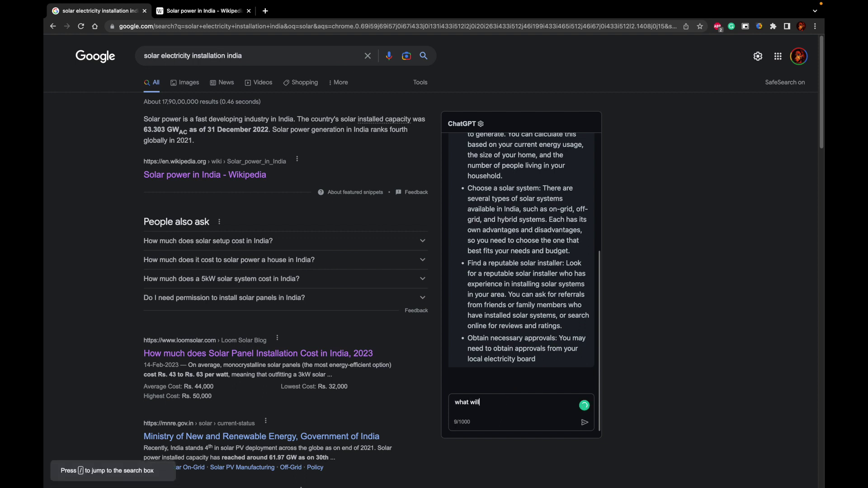
text( it cost for solar electricity insta)
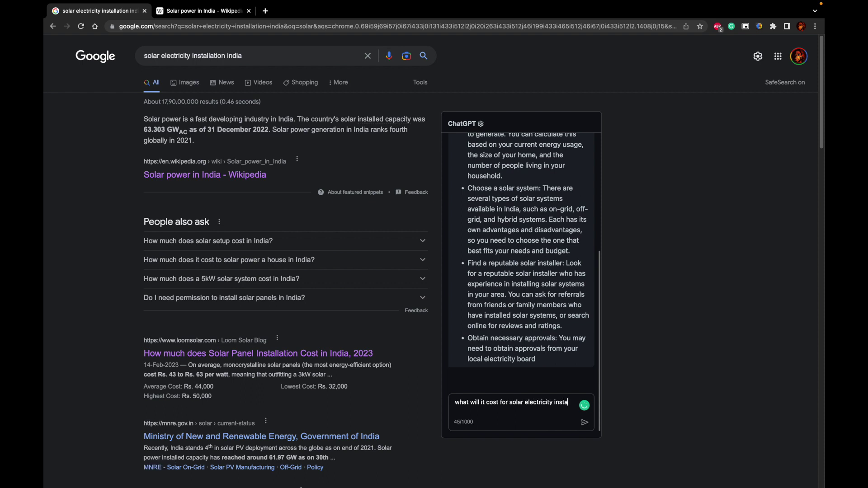
text(llation in Bangalore?)
key(Return)
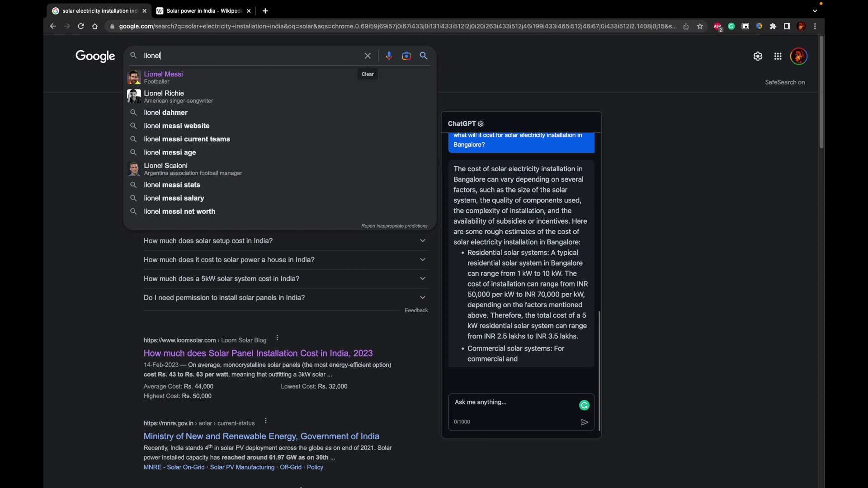
Search 'lionel messi' and open the Wikipedia and Messi's-future-at-PSG results in new tabs
text(messi)
key(Return)
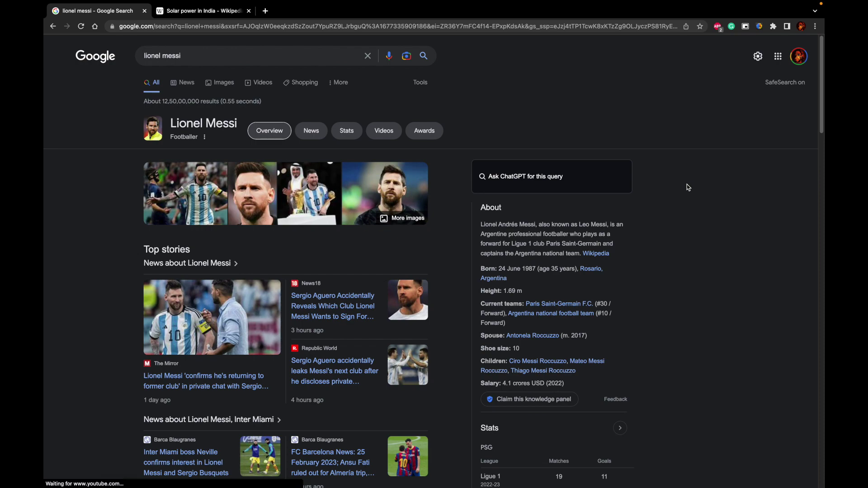
scroll(687, 183, down, 10)
scroll(687, 184, up, 10)
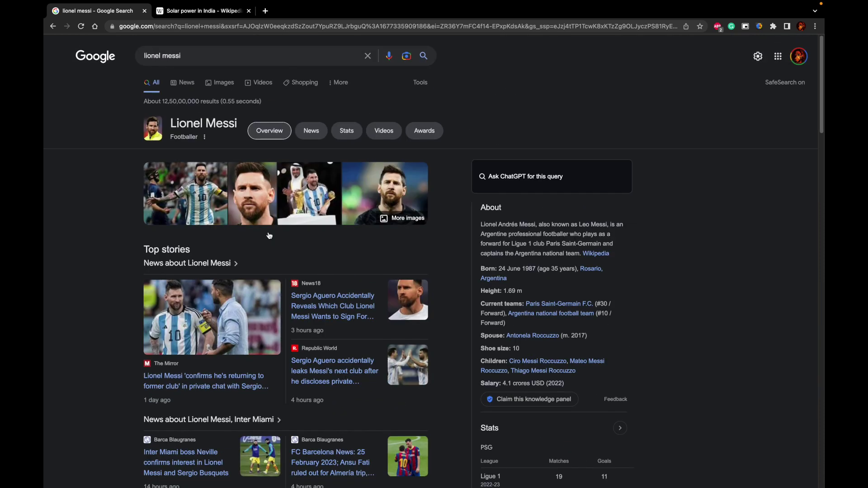
scroll(102, 288, down, 9)
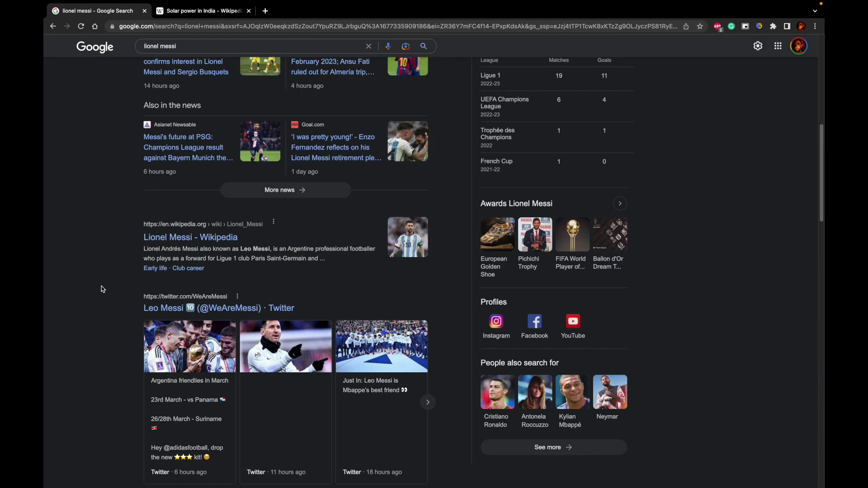
super+click(208, 240)
super+click(197, 143)
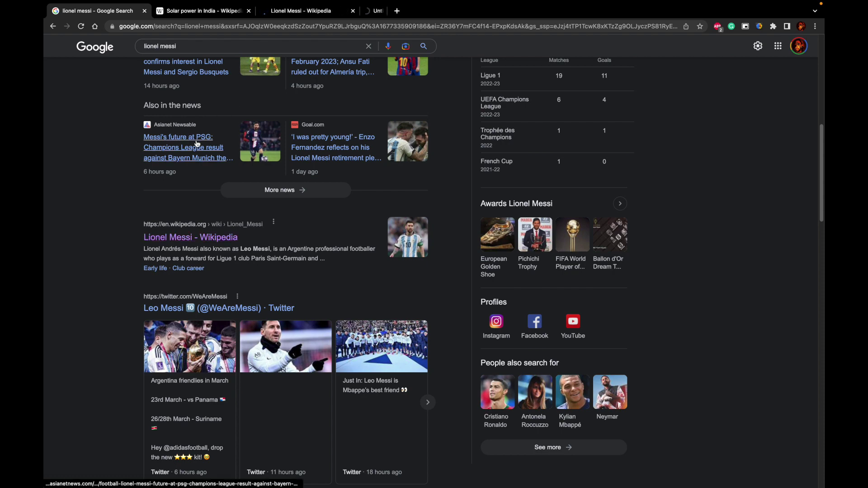
Scroll back up and ask ChatGPT about the lionel messi query
scroll(126, 180, down, 10)
scroll(136, 226, down, 9)
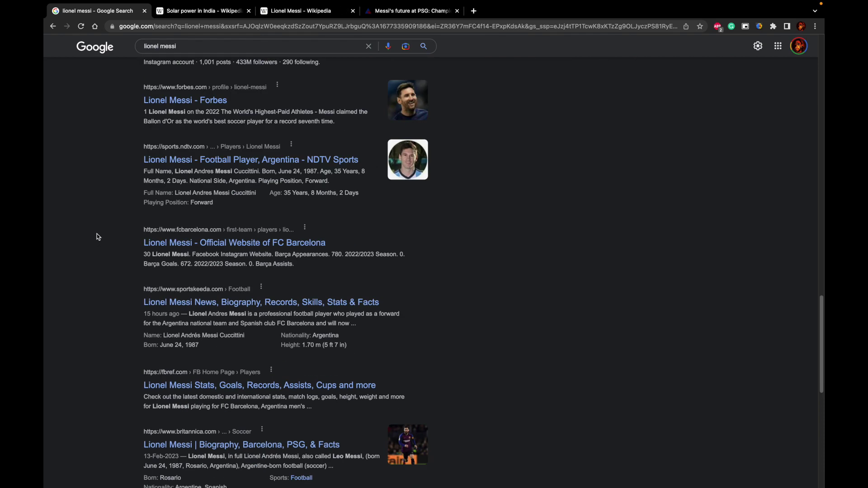
scroll(97, 235, up, 20)
click(549, 179)
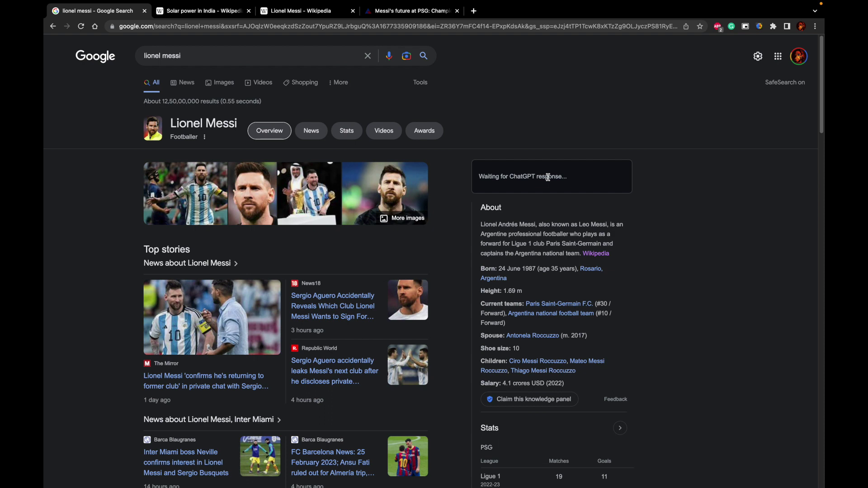
Stop the answer, expand it into a chat, and ask 'how many goals did he hit for barca?'
click(579, 175)
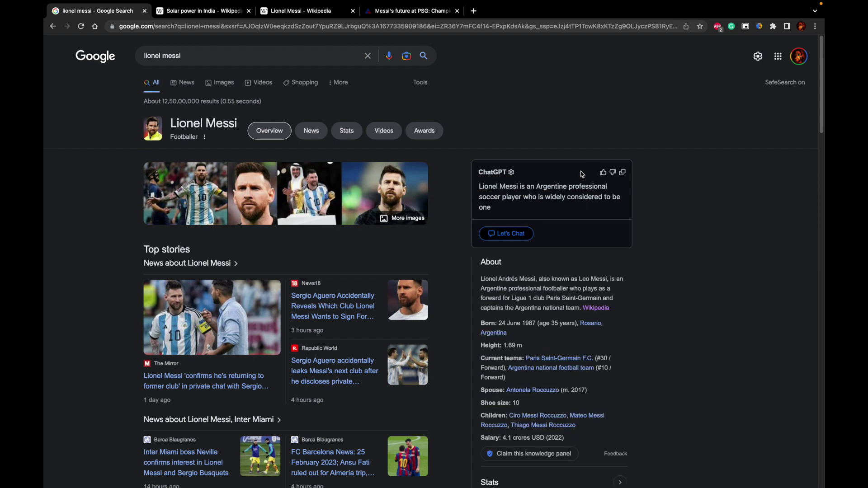
click(520, 234)
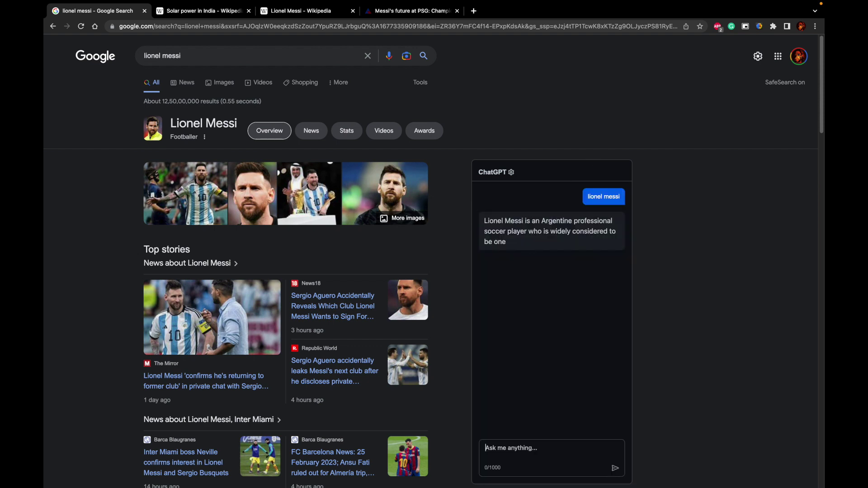
text(how many goals di)
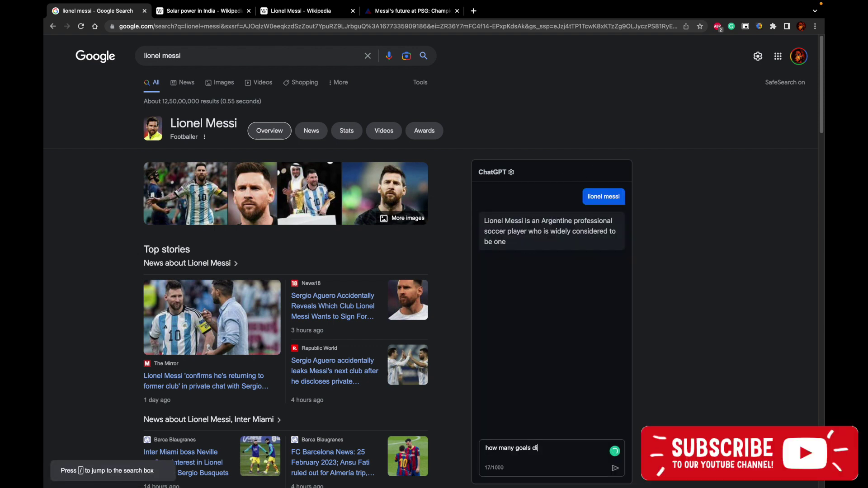
text(d he hit for ba)
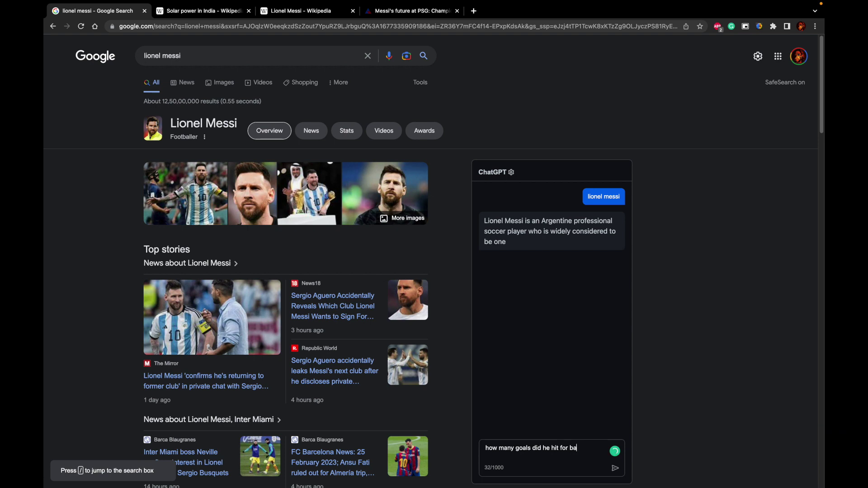
text(rca?)
key(Return)
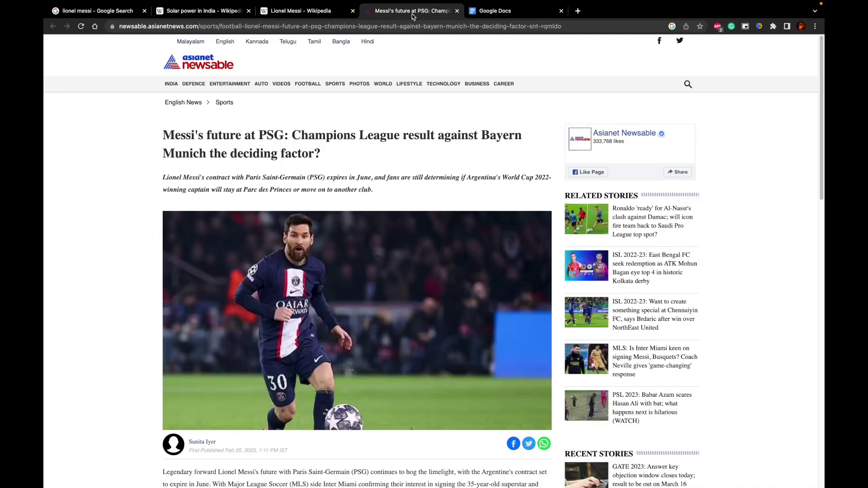
In the untitled Google Docs draft, accept the suggested correction to 'Messi's'
click(114, 11)
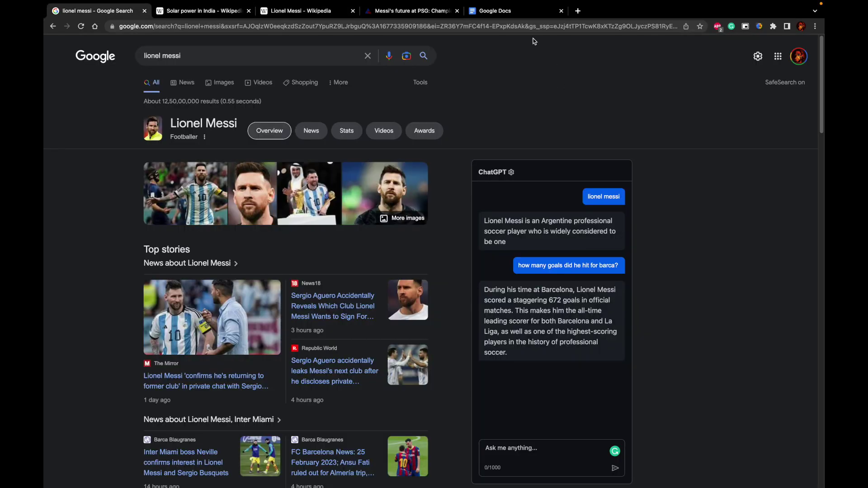
click(522, 12)
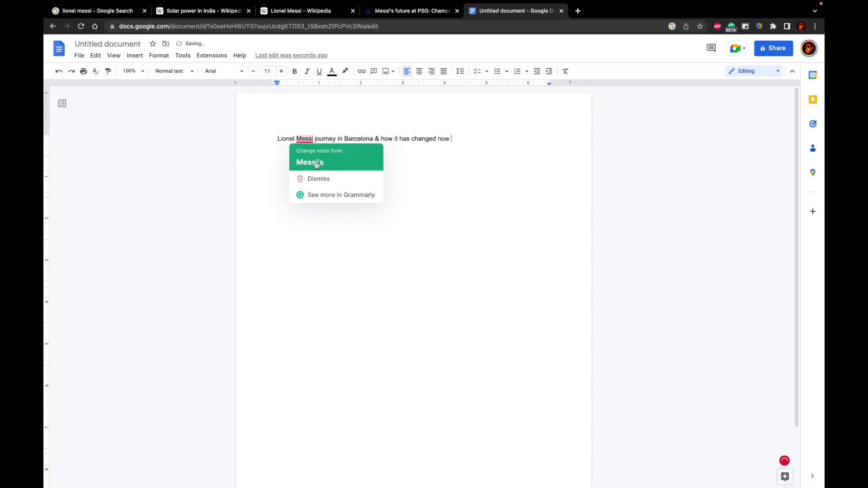
click(314, 160)
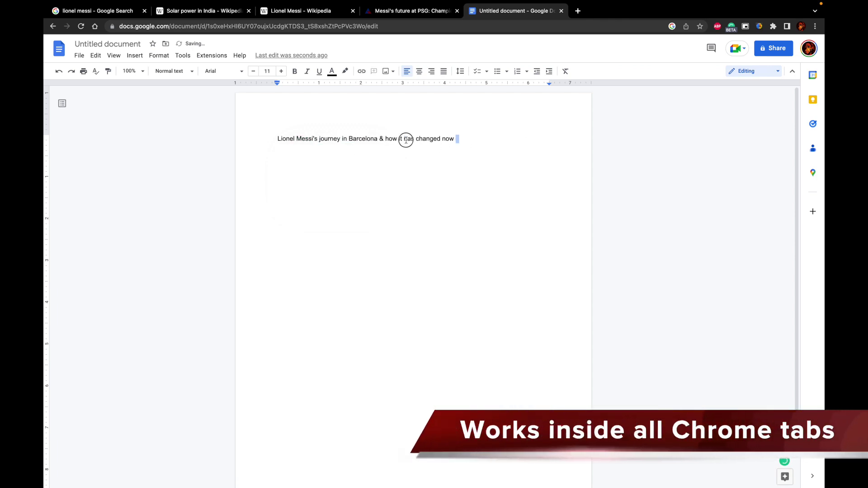
Send the draft sentence to ChatGPT for Google from the toolbar popup to expand it
drag(457, 139, 261, 138)
key(super+c)
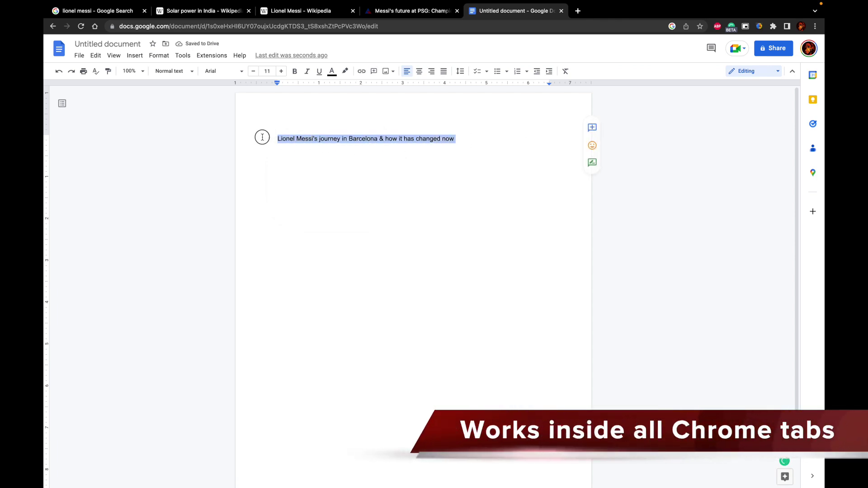
click(760, 27)
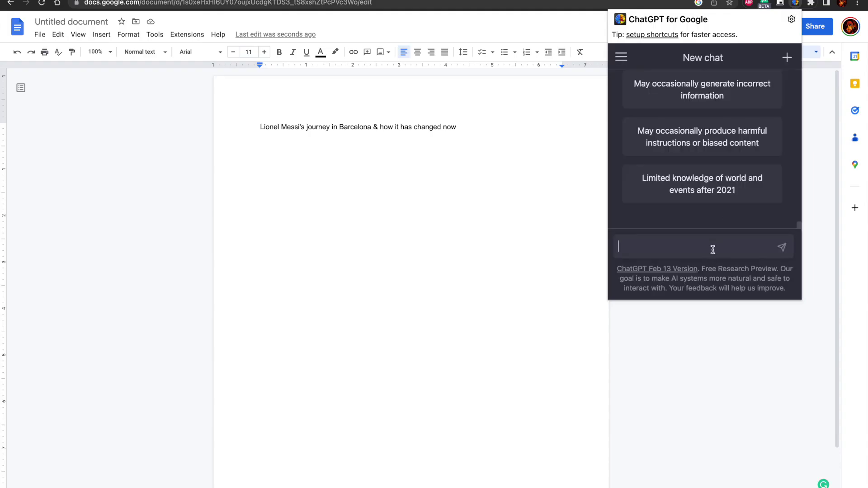
key(super+v)
click(783, 250)
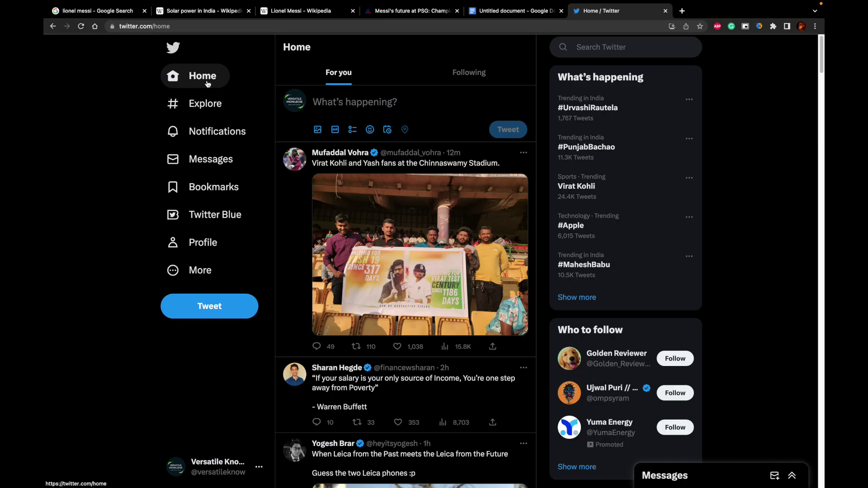
click(207, 84)
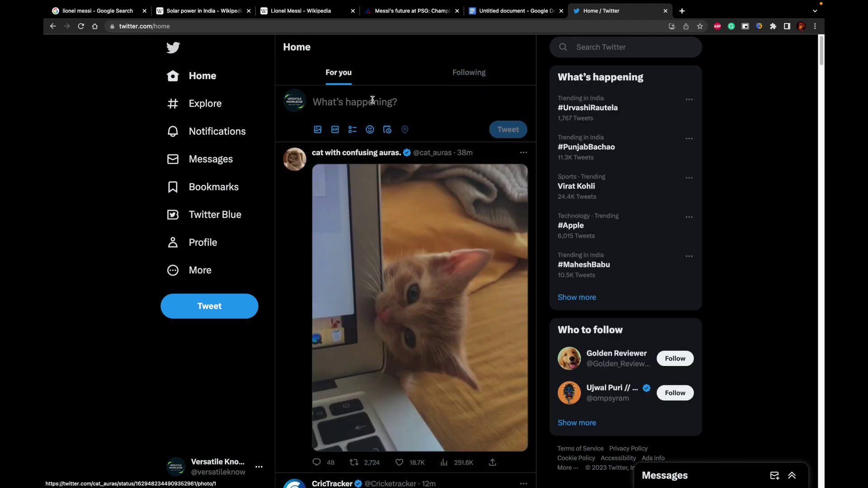
Paste the prepared Virat Kohli sentence into a new tweet and select all its text
click(373, 99)
text(Virat Kohli is the best player of this generation. Period)
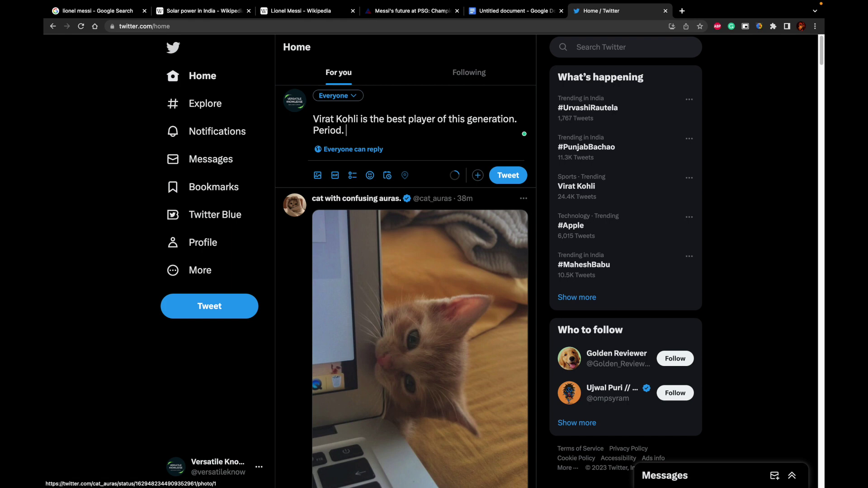
key(ctrl+a)
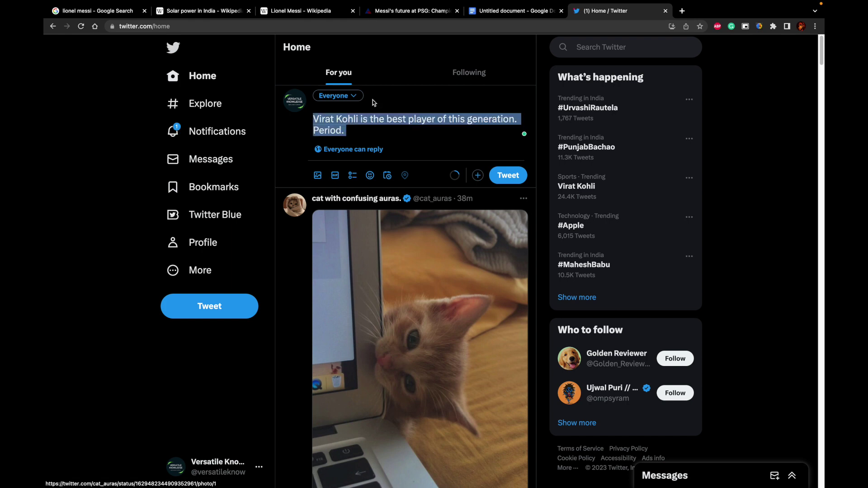
click(373, 130)
right_click(372, 122)
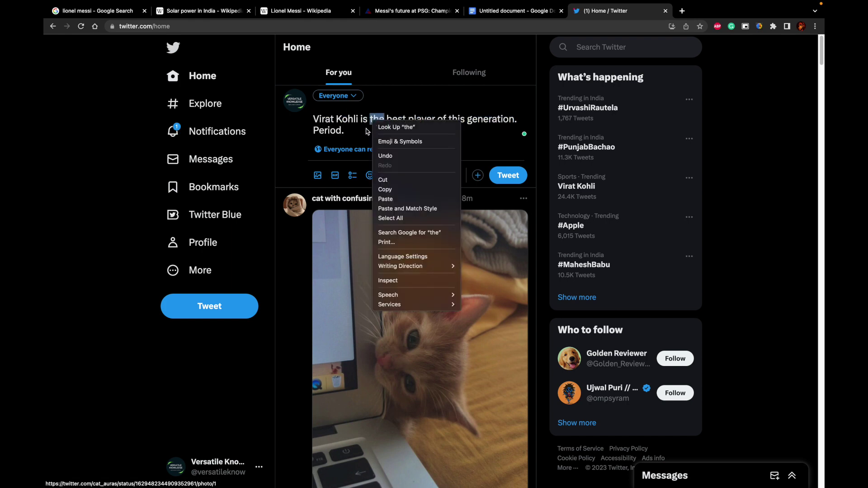
click(391, 218)
key(ctrl+c)
Ask ChatGPT for Google: the pasted tweet plus 'Make this line better & use stronger words pls'
click(758, 28)
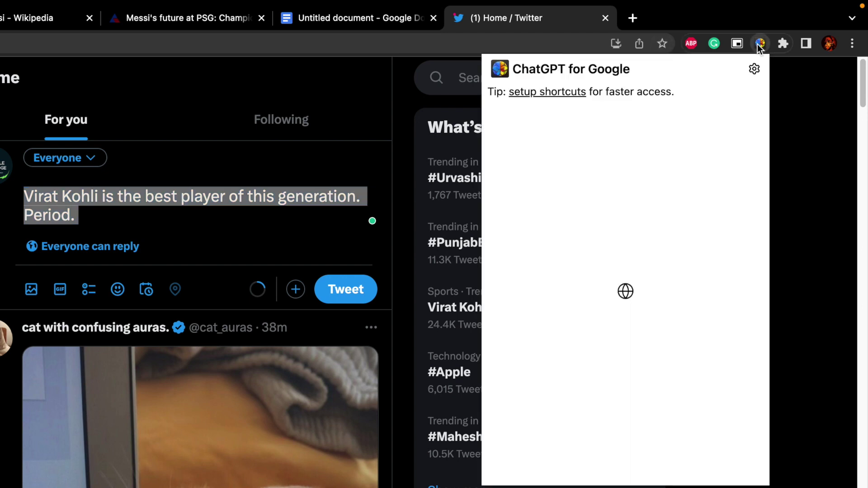
click(598, 406)
key(ctrl+v)
key(shift+Return)
key(shift+Return)
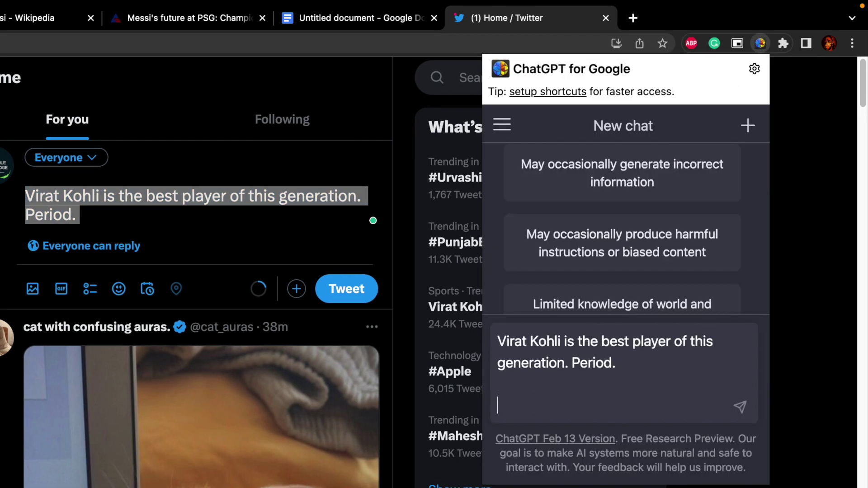
text(Make this line better )
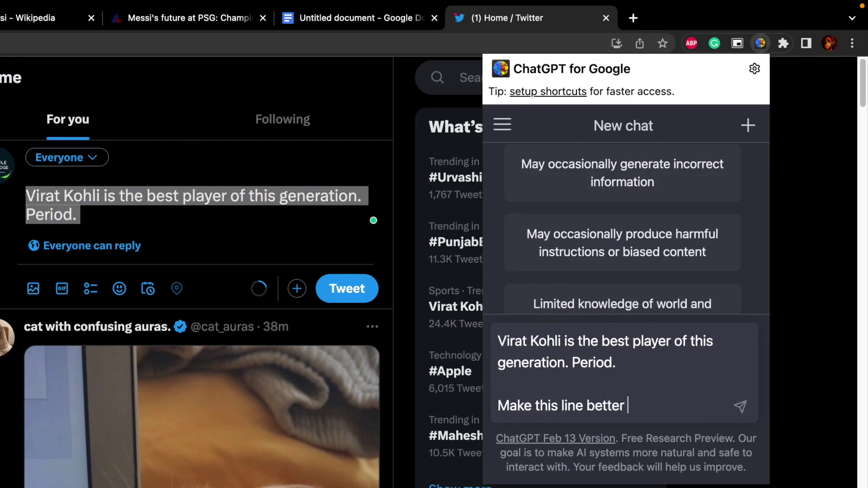
text(& use stronger words)
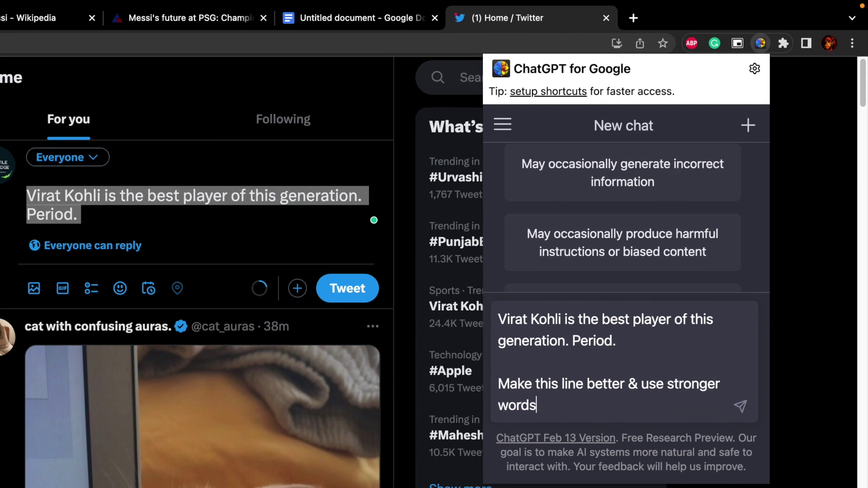
text( pls)
key(Return)
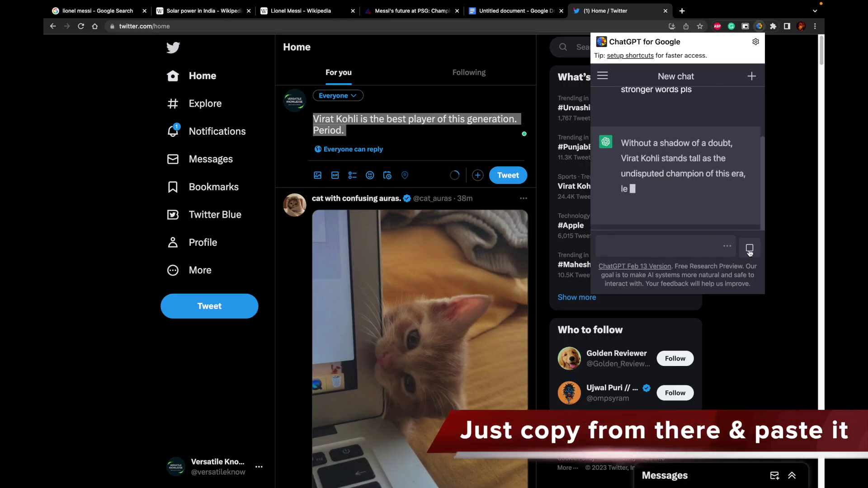
Replace the tweet draft with ChatGPT's stronger rewritten sentence
drag(652, 189, 623, 128)
key(super+c)
click(405, 152)
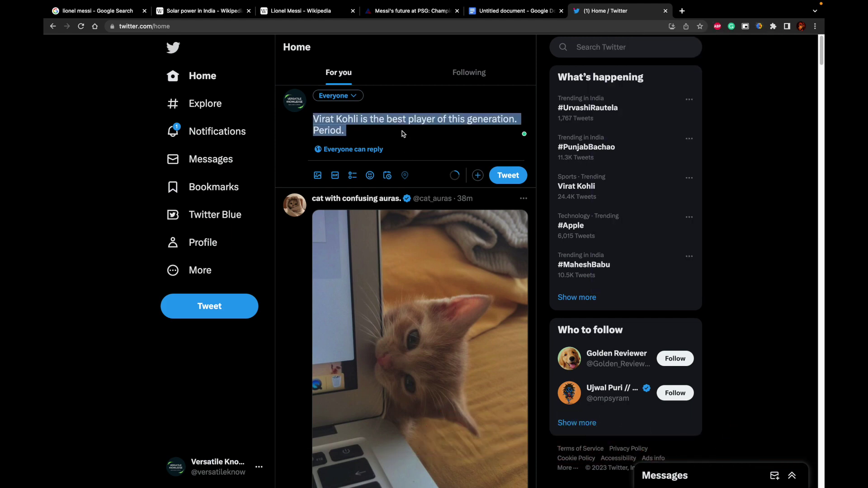
click(401, 137)
key(super+a)
key(super+v)
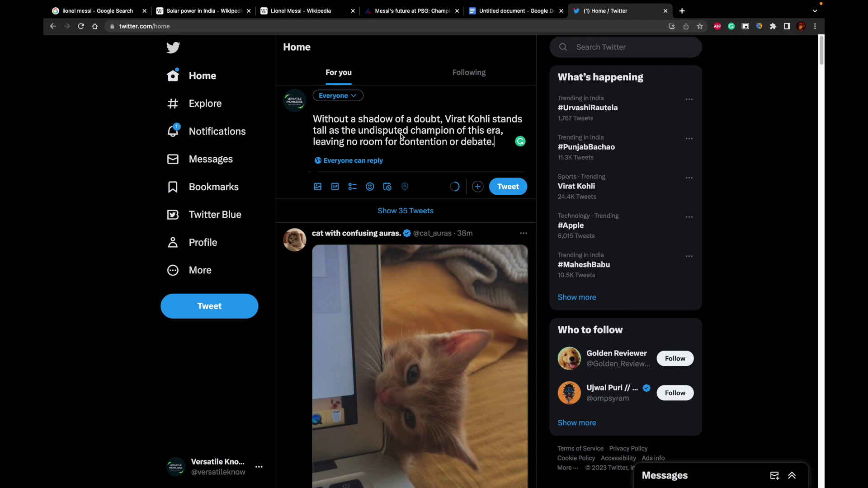
Cut the rewritten text out of the tweet box and open a new blank tab
key(super+a)
key(super+x)
click(682, 11)
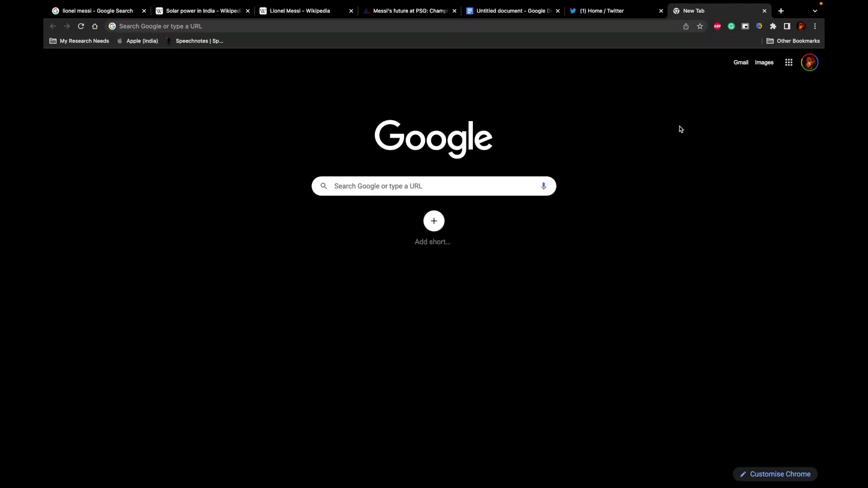